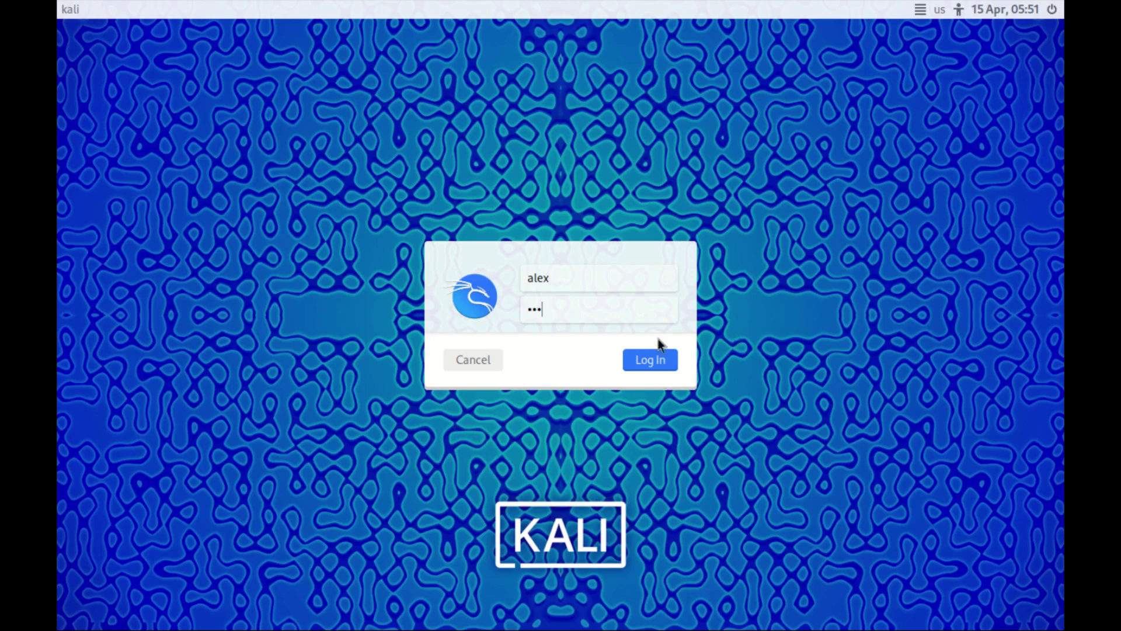
Log in at the Kali Linux login screen to reach the desktop.
left_click(656, 356)
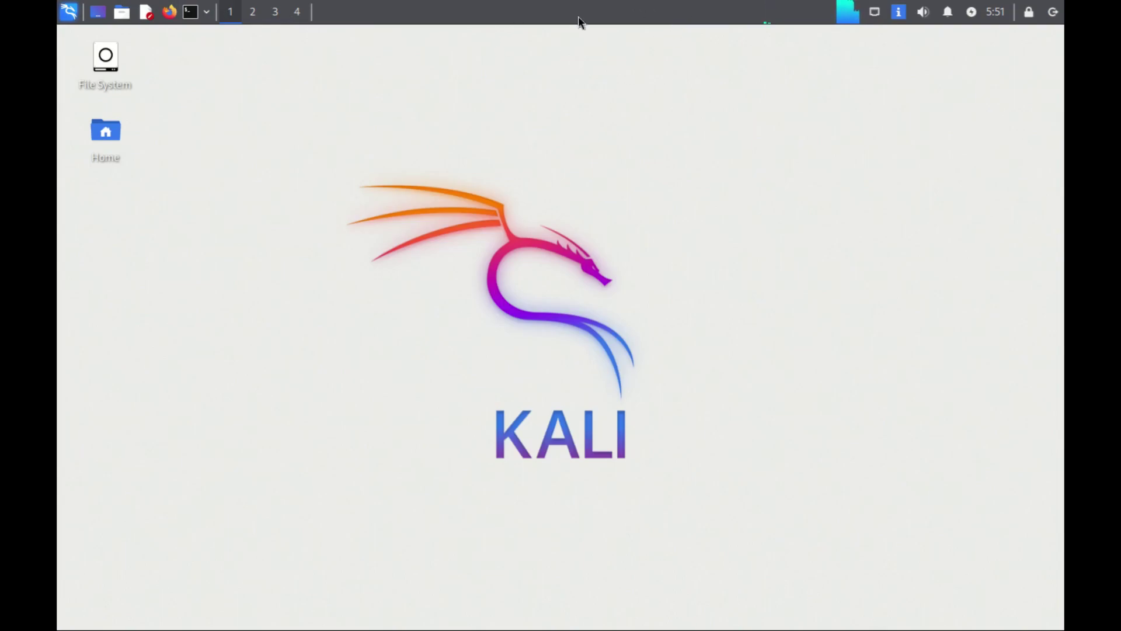
Shrink the Kali VM into a window over the host desktop and open its Home folder.
left_click(539, 11)
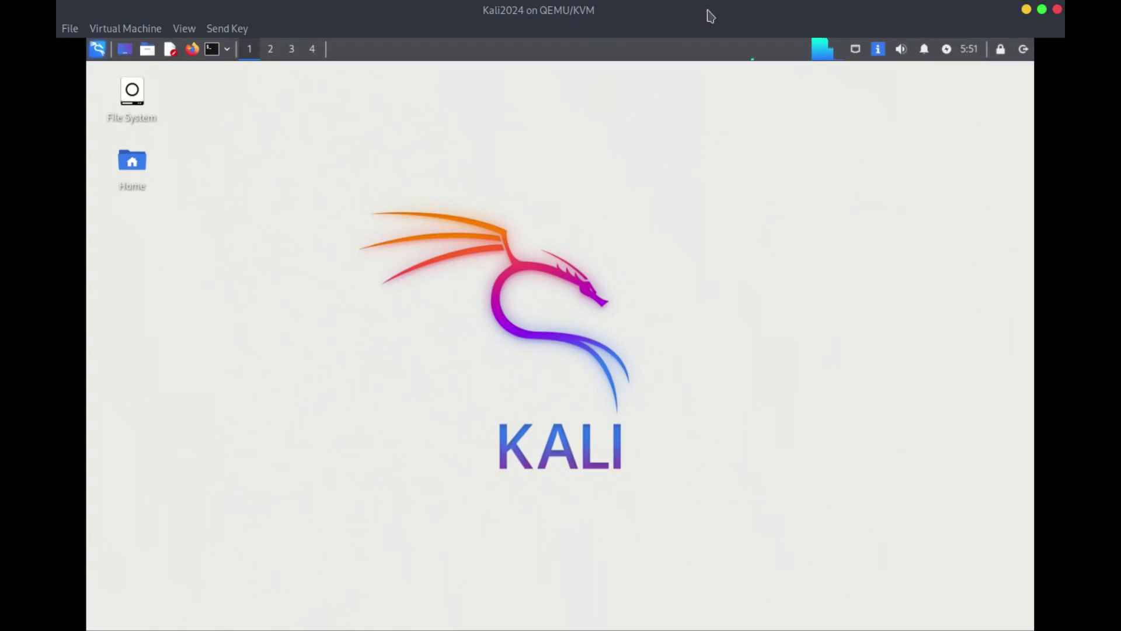
left_click_drag(710, 16, 671, 90)
left_click_drag(324, 473, 309, 598)
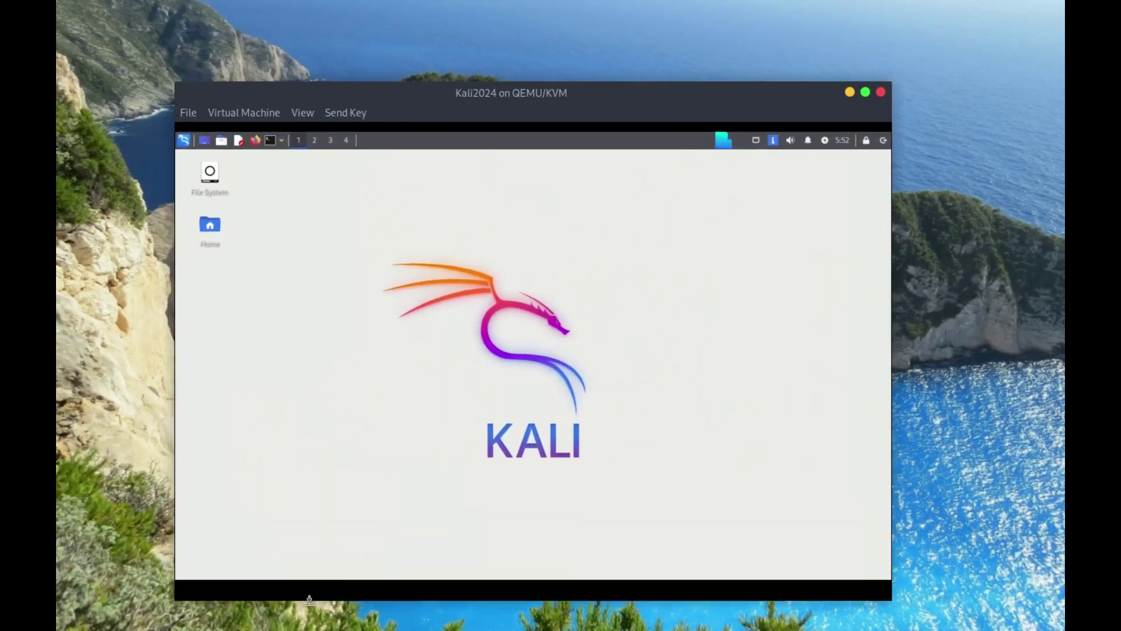
left_click_drag(551, 99, 431, 96)
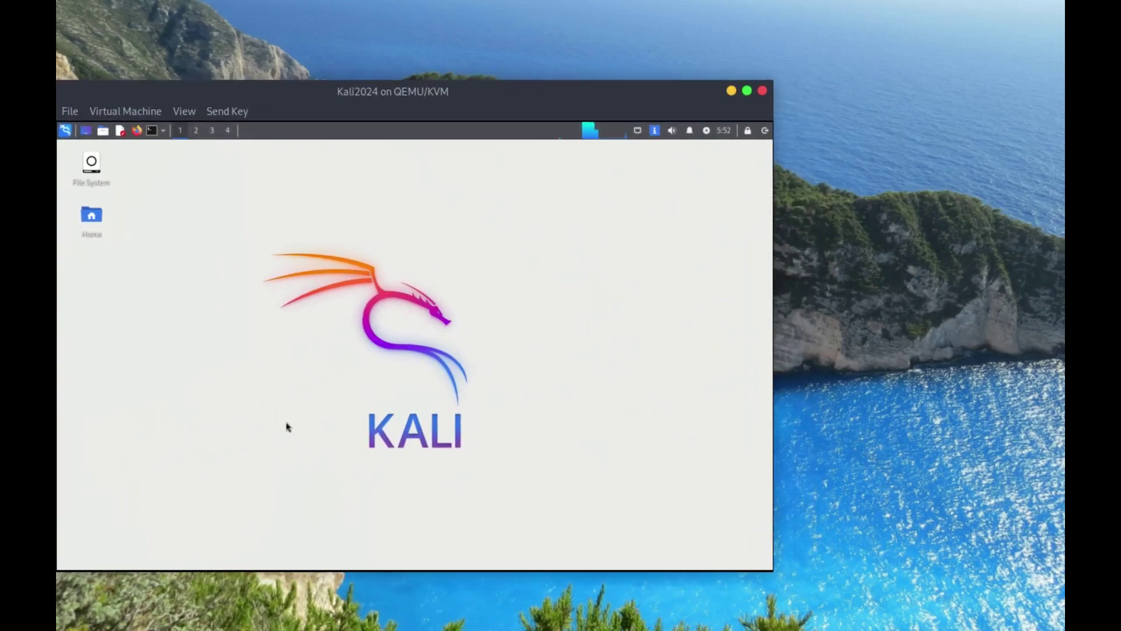
double_click(91, 218)
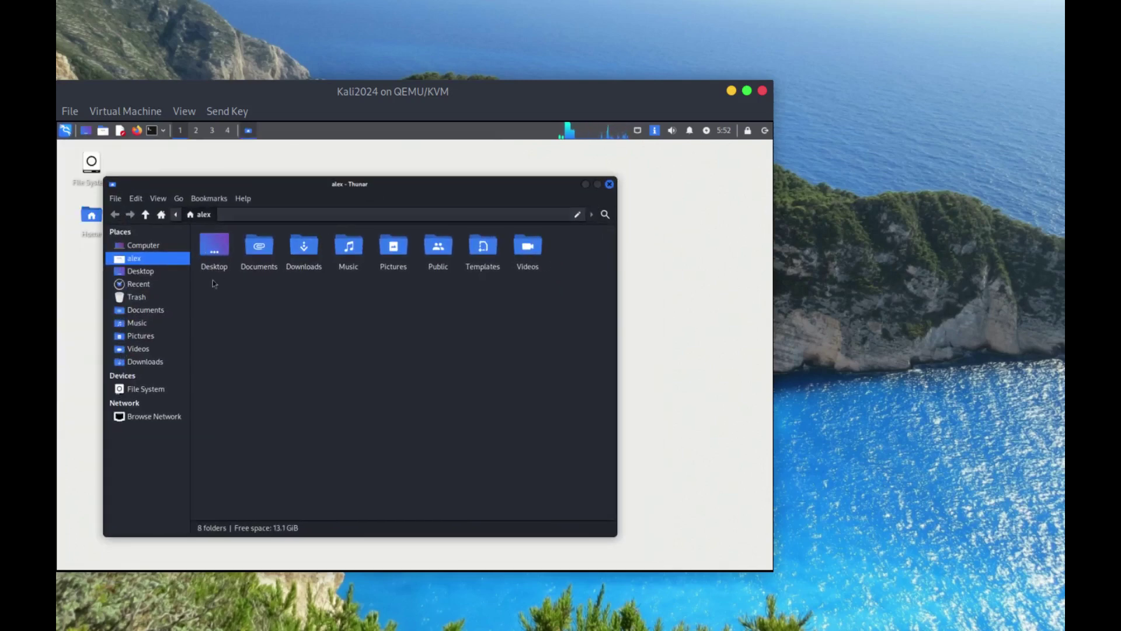
Open Documents in Thunar and select 'move this.txt'.
left_click(261, 258)
double_click(261, 258)
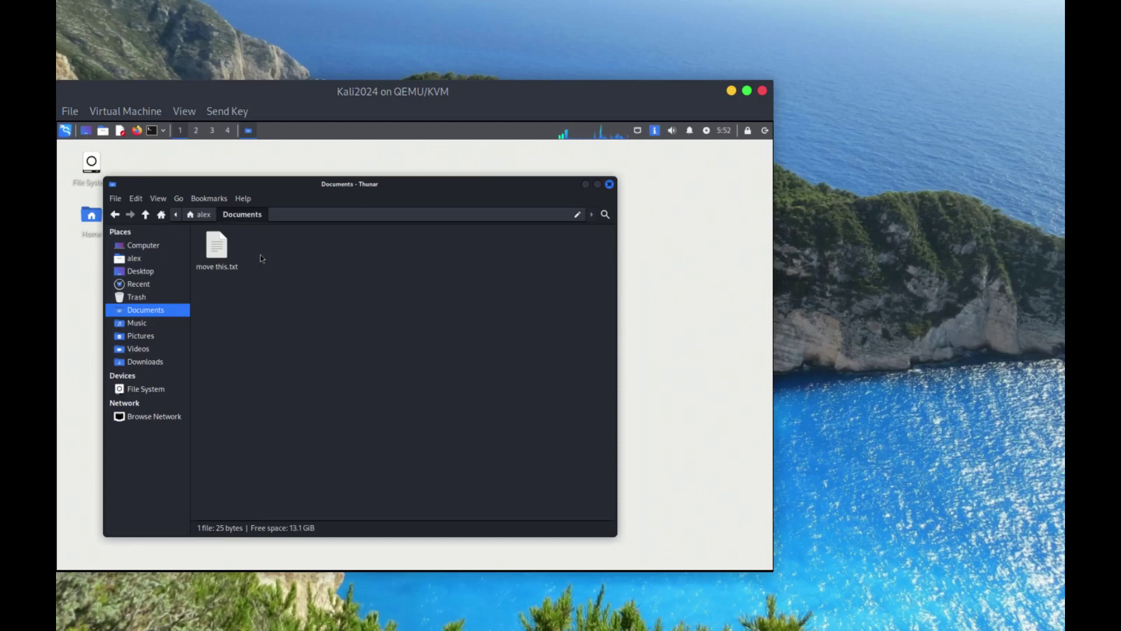
left_click(220, 254)
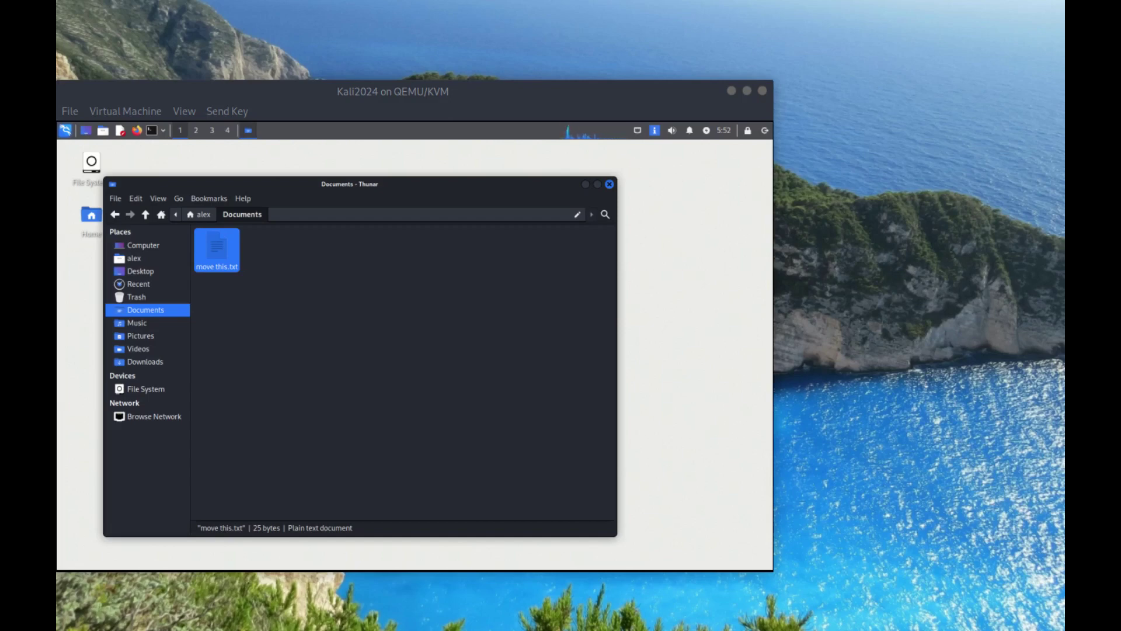
Place the host Desktop window beside the VM and try dragging 'move this.txt' onto it.
mouse_move(973, 351)
left_mouse_down()
mouse_move(903, 141)
mouse_move(861, 139)
left_mouse_up()
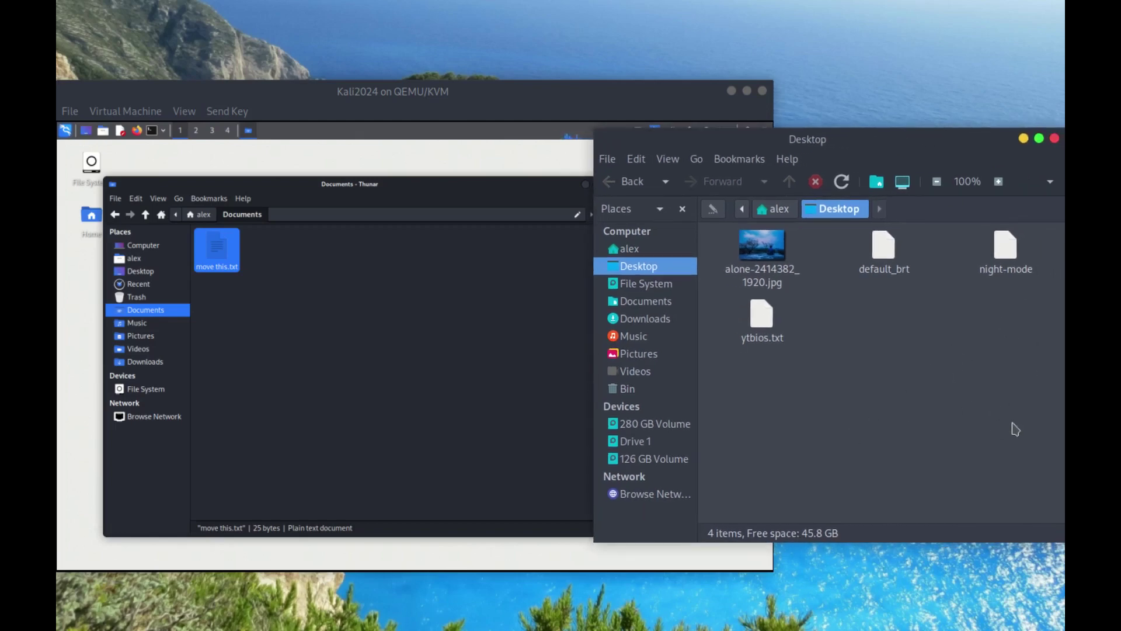
left_click_drag(871, 152, 958, 167)
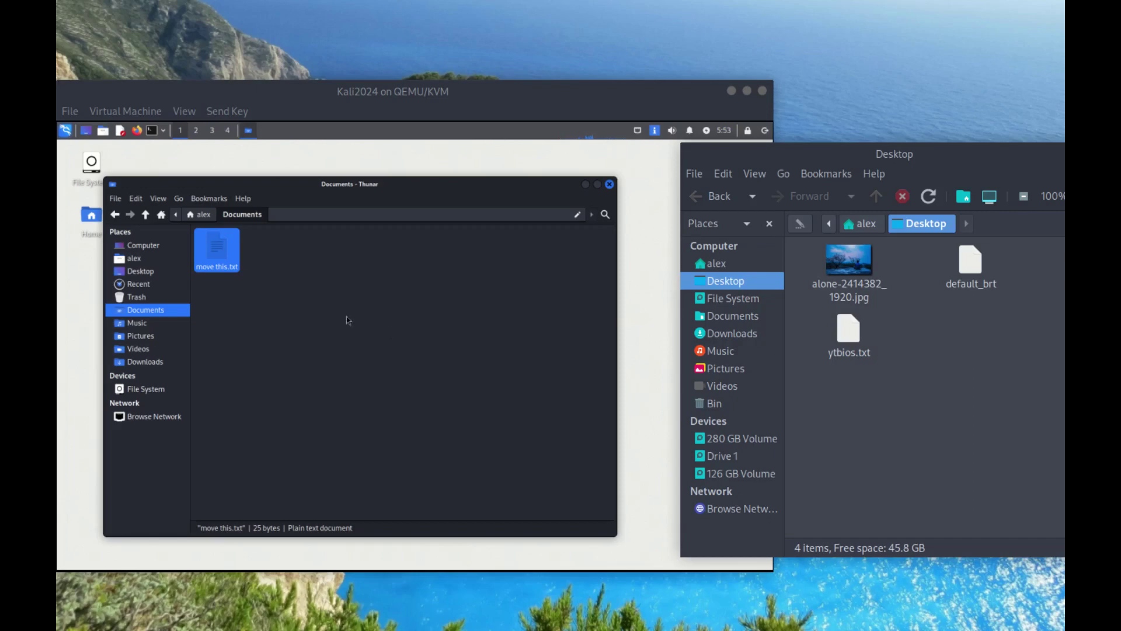
left_click_drag(224, 259, 239, 276)
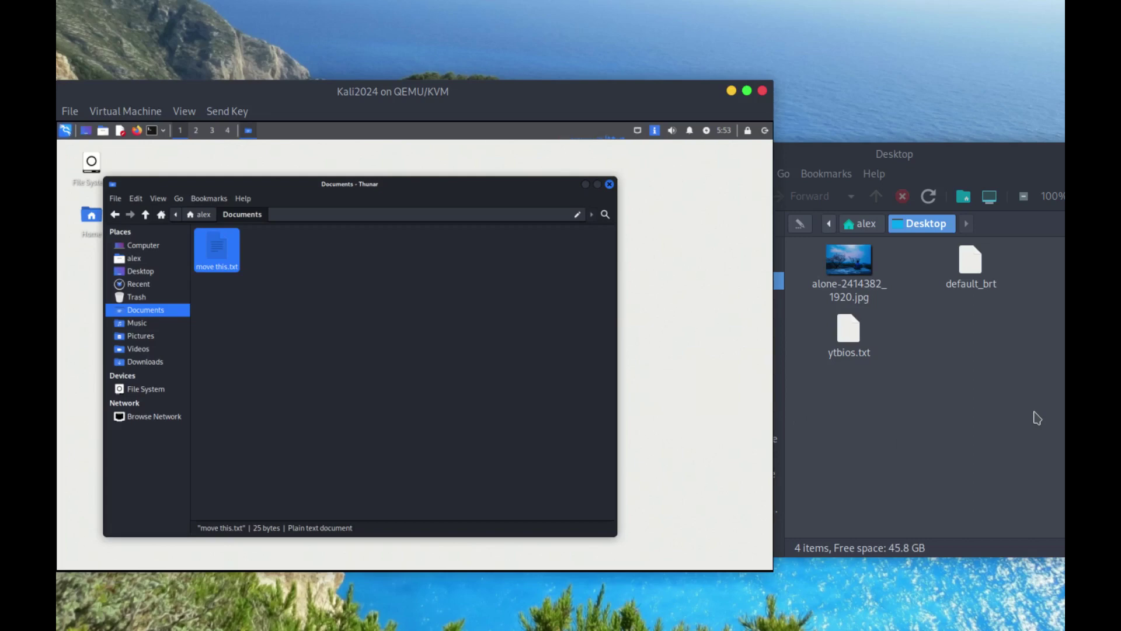
left_click_drag(1036, 417, 387, 309)
Deselect the file, raise Caja to check UsbStorage, then bring the VM's Thunar forward.
left_click(381, 271)
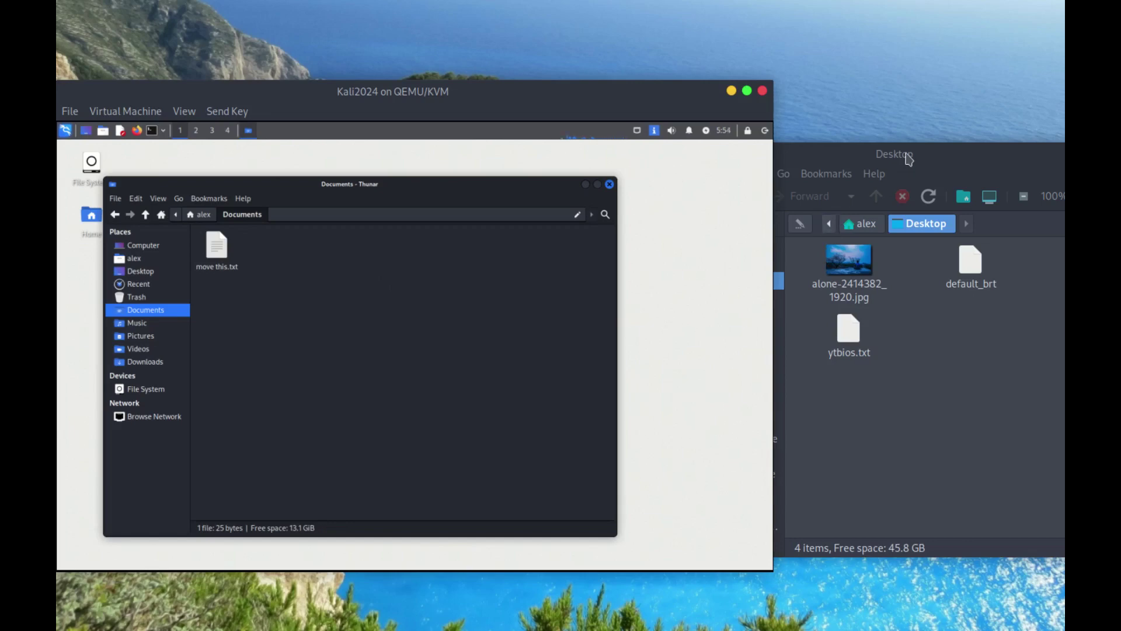
left_click_drag(909, 155, 895, 147)
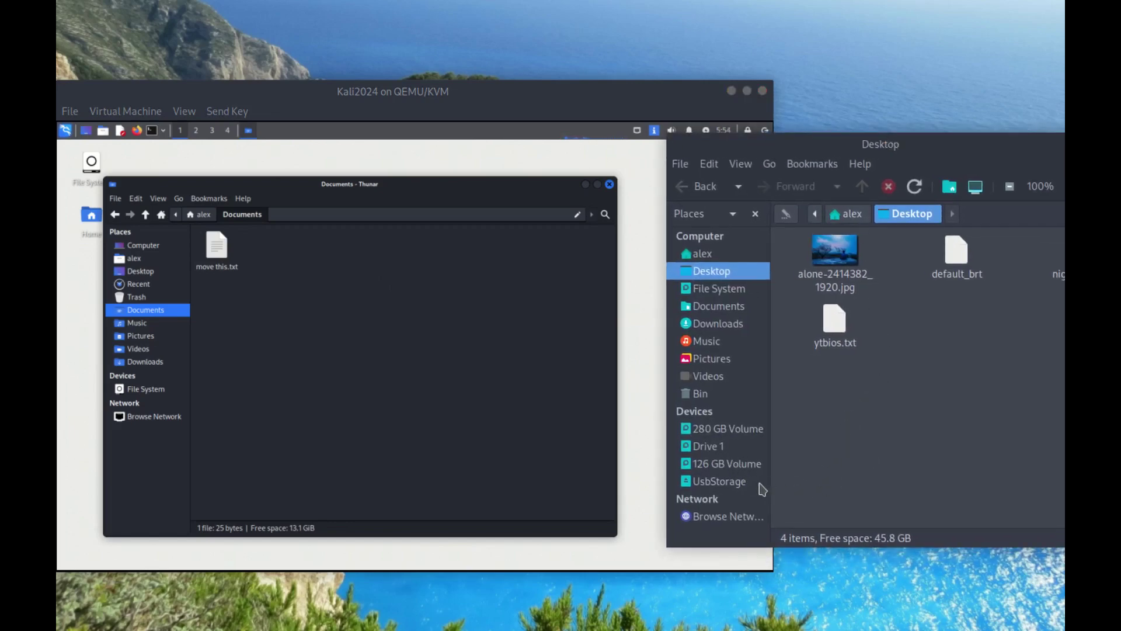
mouse_move(719, 482)
left_click(163, 461)
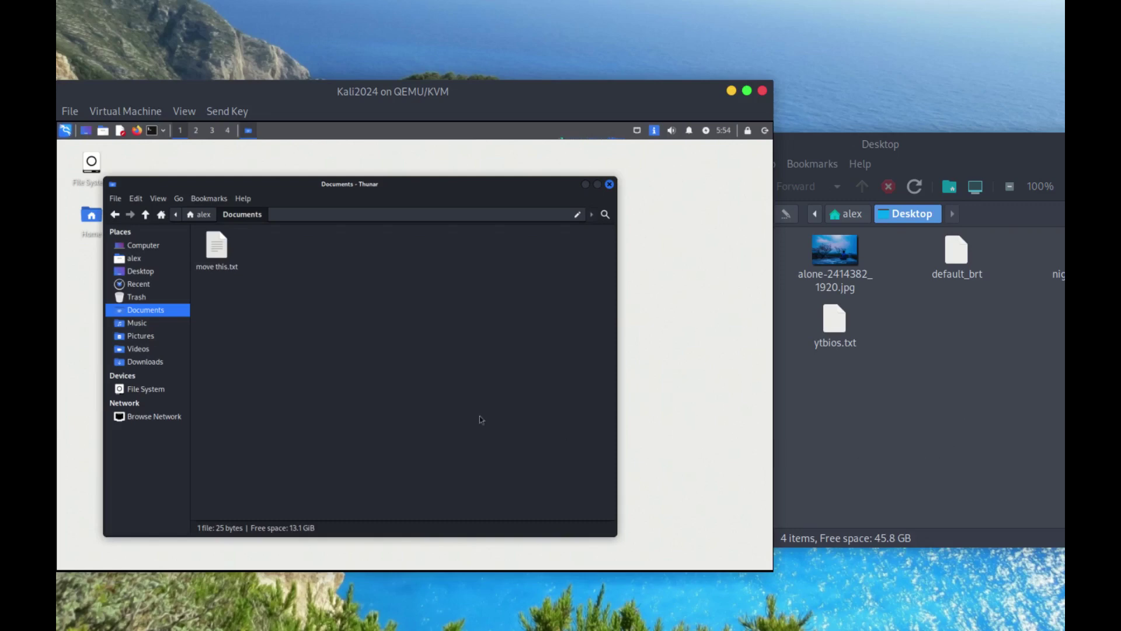
left_click_drag(335, 188, 362, 184)
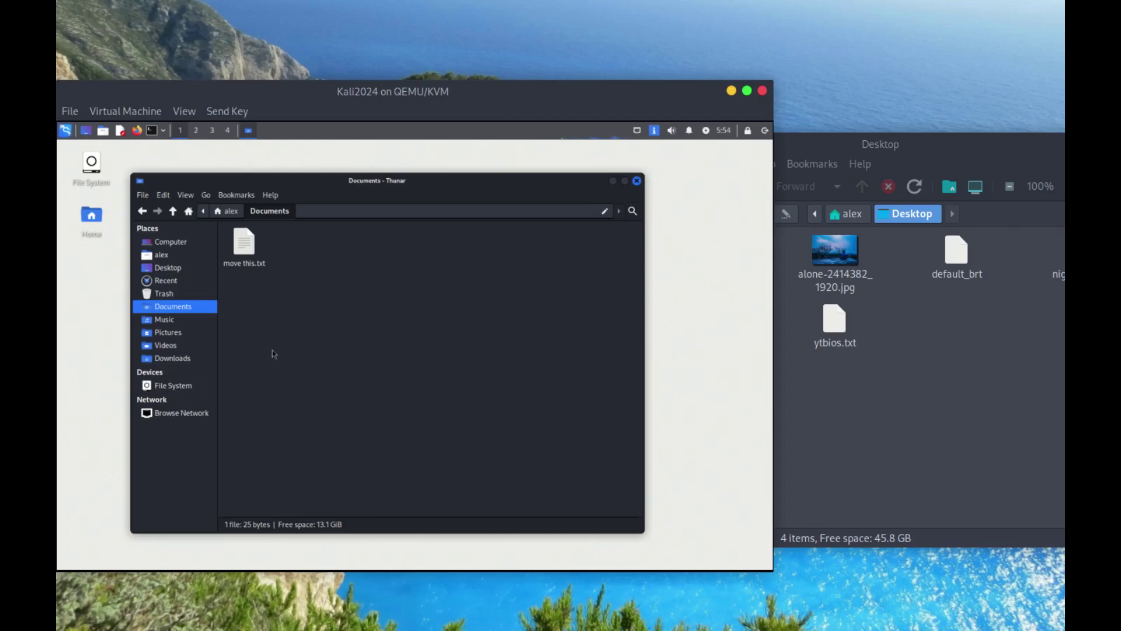
Open the context menu for 'move this.txt' and dismiss it without choosing anything.
left_click(246, 252)
right_click(249, 255)
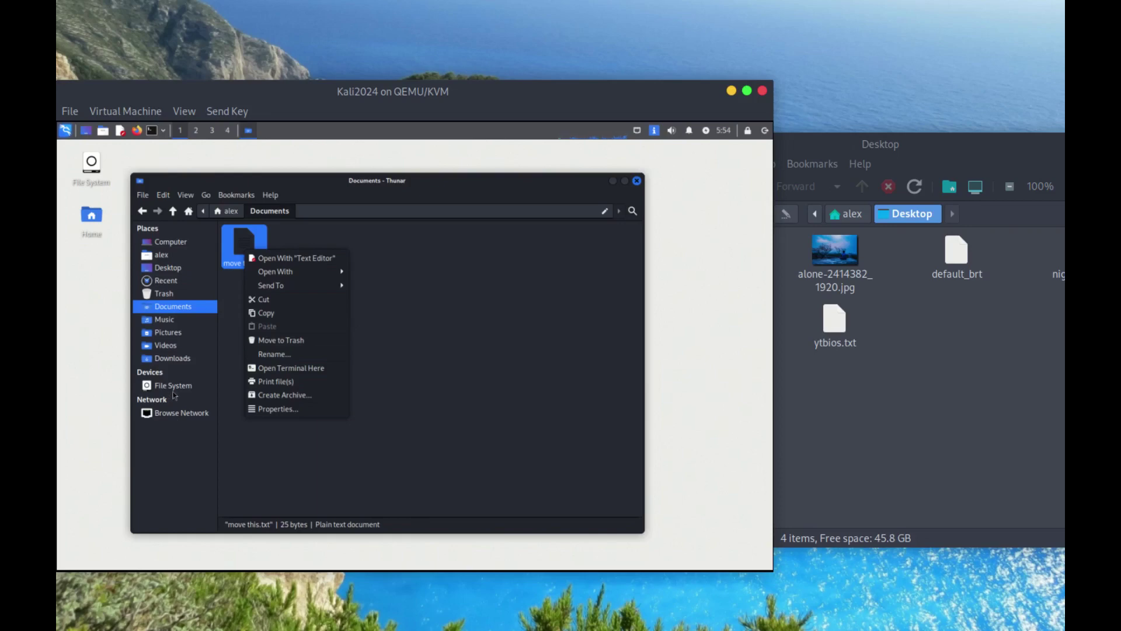
left_click(181, 448)
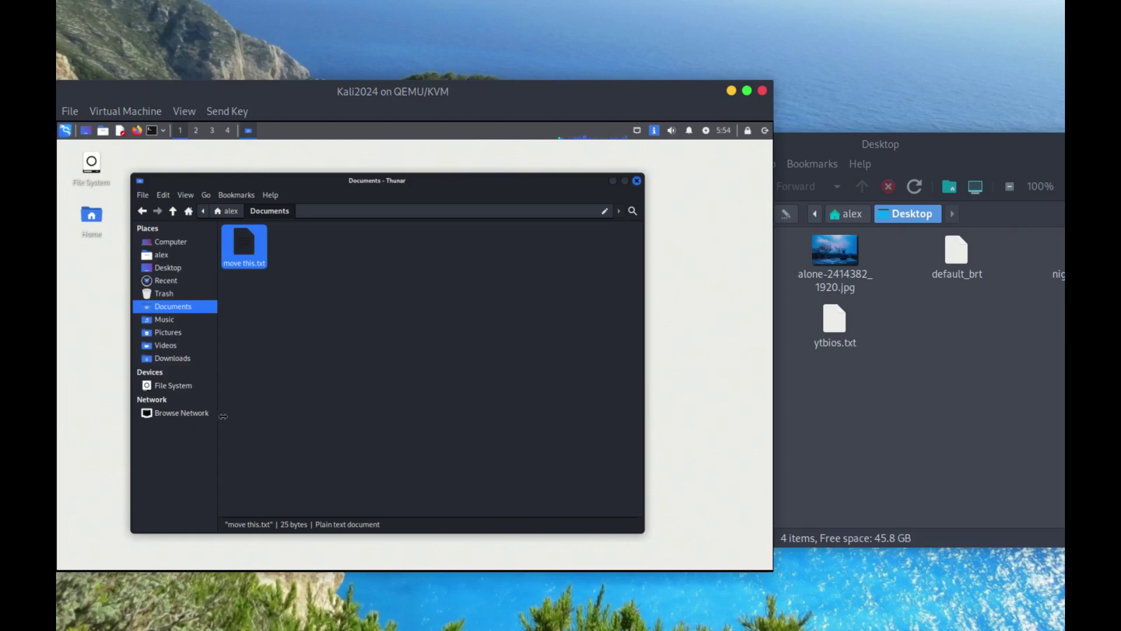
Close the Documents window and eject UsbStorage from Caja's Devices list.
left_click(636, 181)
left_click(933, 435)
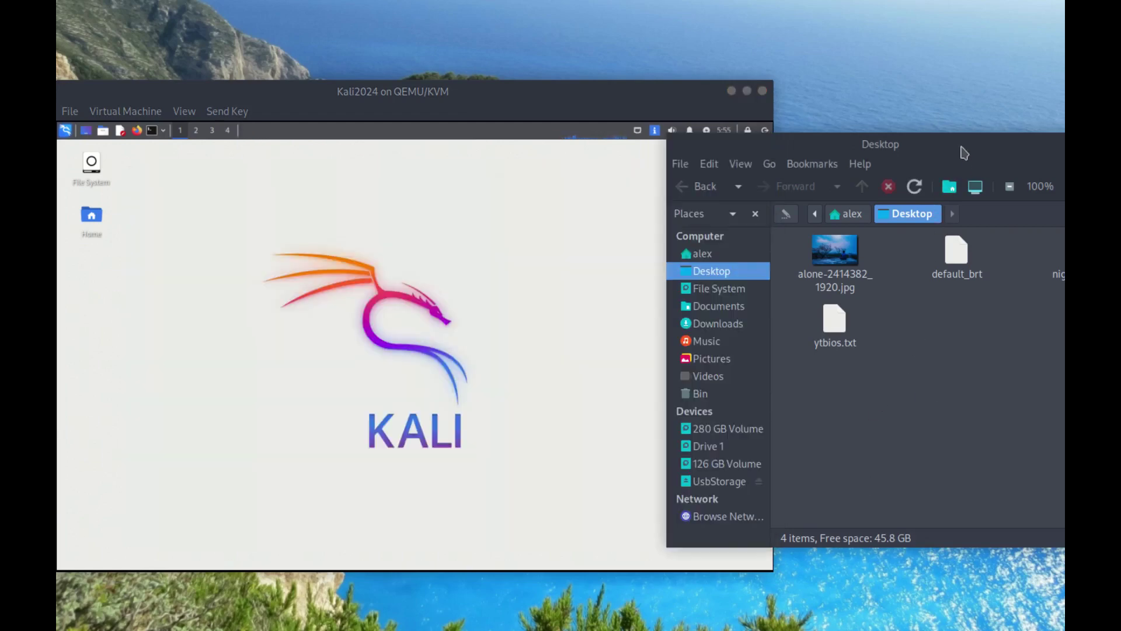
left_click_drag(964, 153, 923, 188)
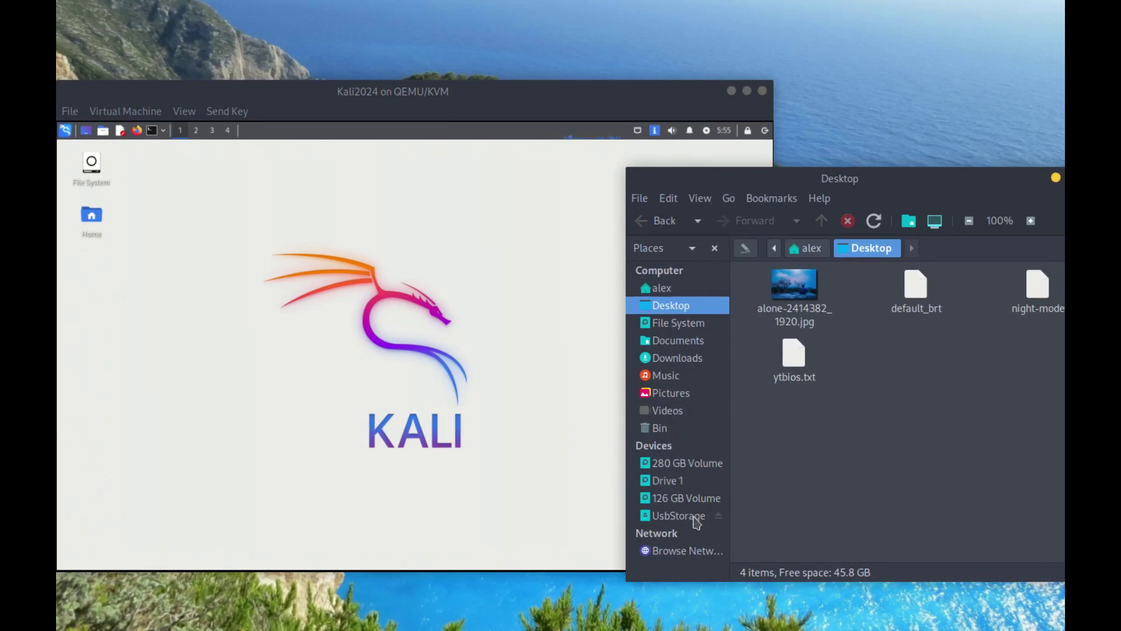
left_click(720, 516)
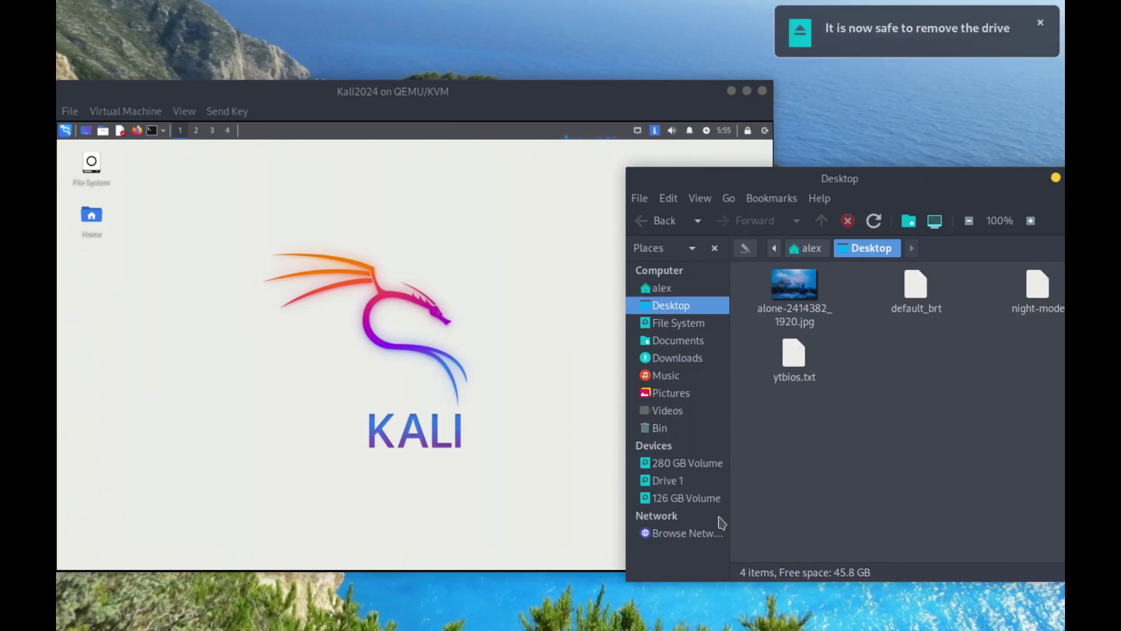
Reopen Kali's home folder in Thunar, look it over, then close it.
left_click(335, 279)
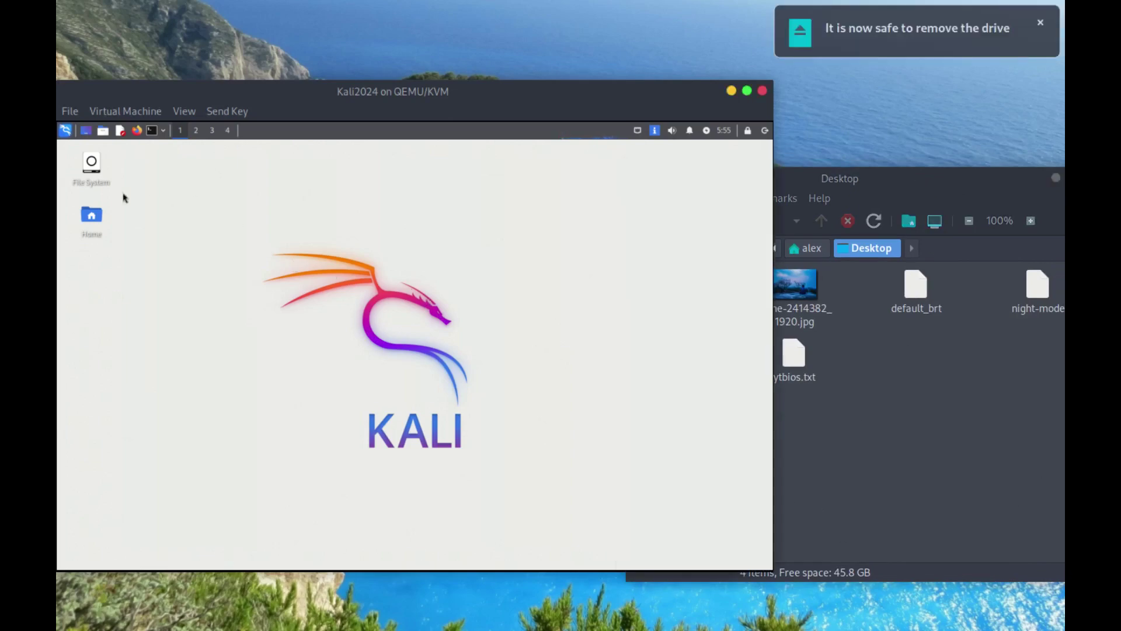
double_click(91, 219)
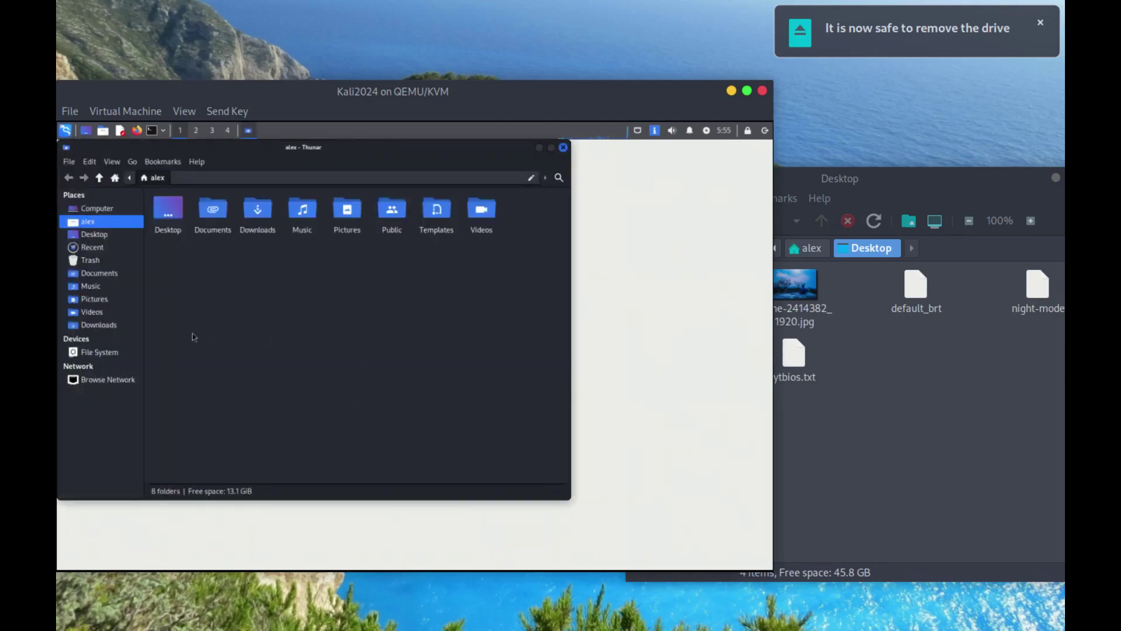
left_click_drag(286, 157, 333, 202)
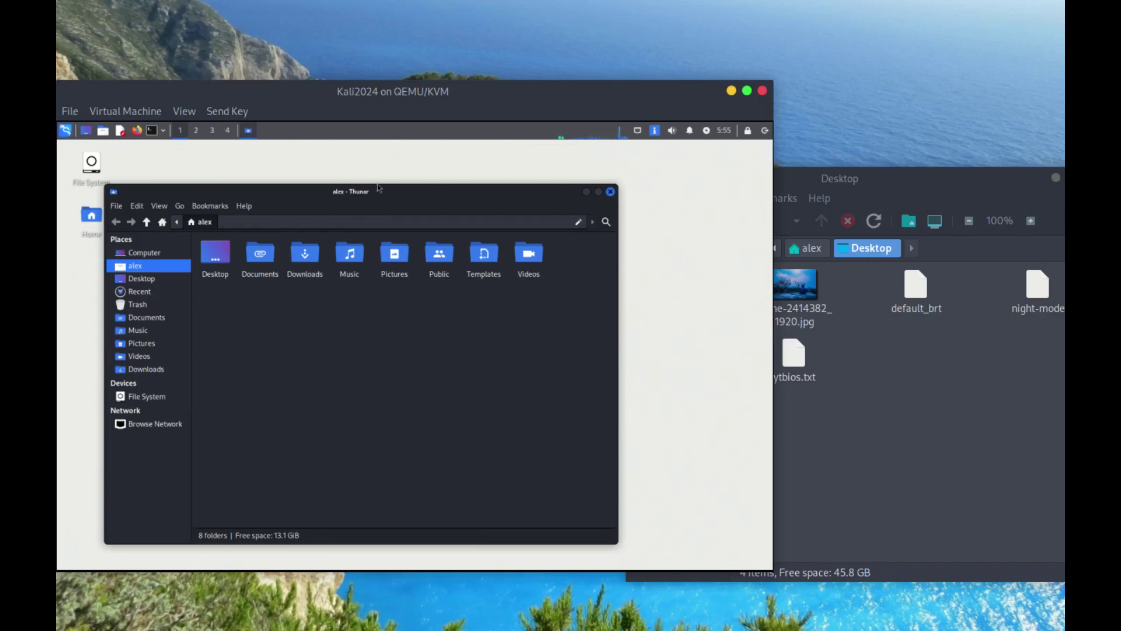
left_click(610, 191)
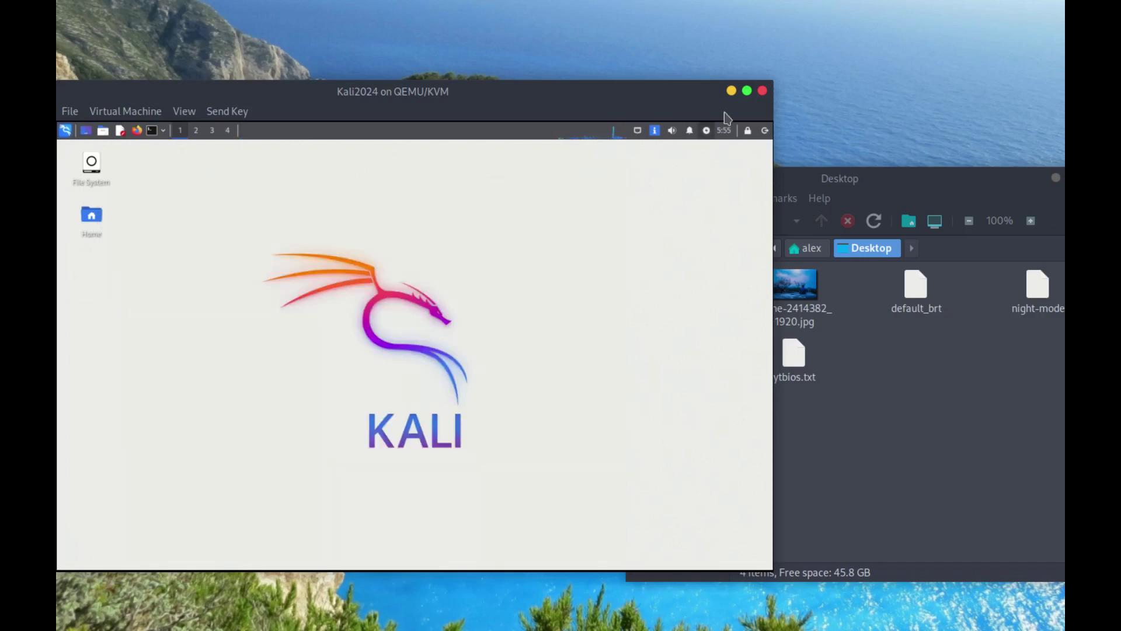
Maximize the VM and open Removable Drives and Media in the Xfce Settings Manager.
left_click(746, 90)
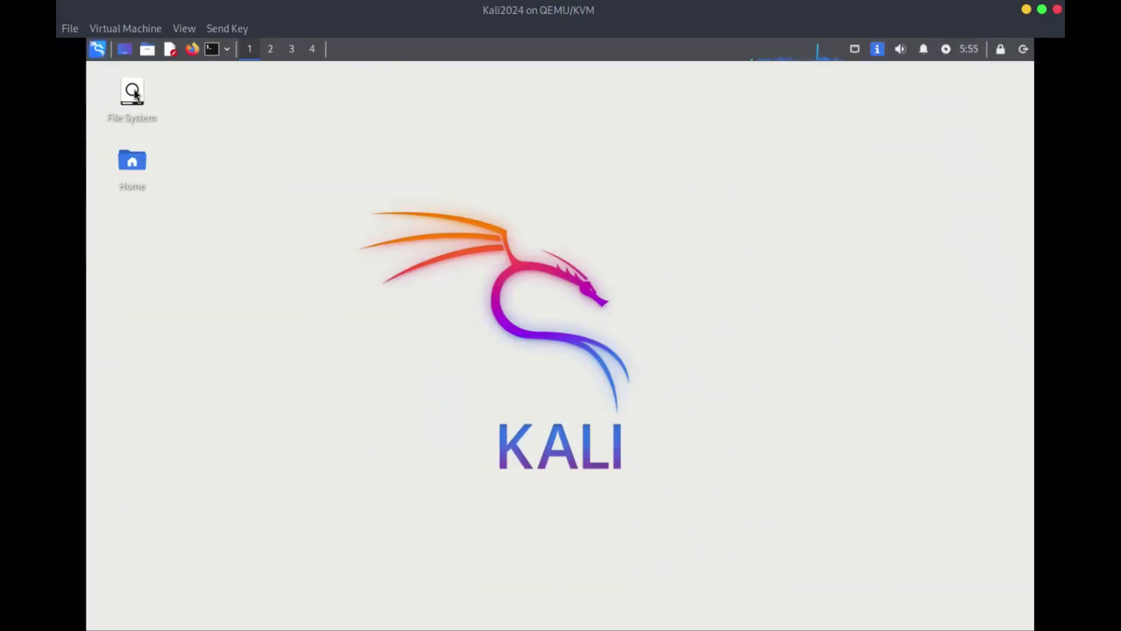
left_click(98, 49)
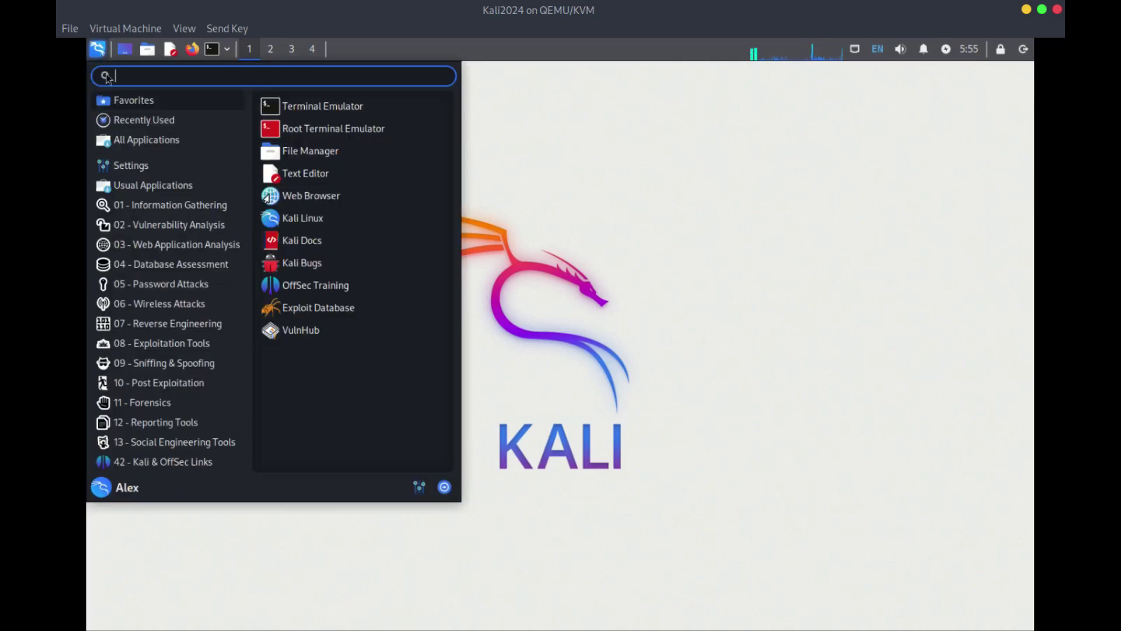
mouse_move(131, 165)
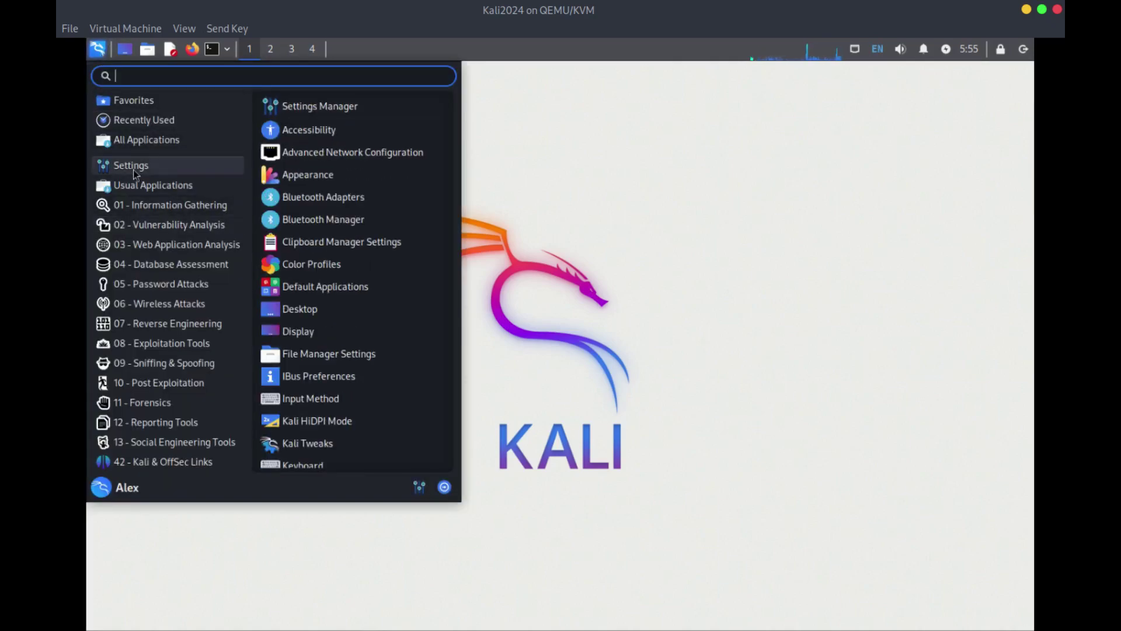
left_click(308, 104)
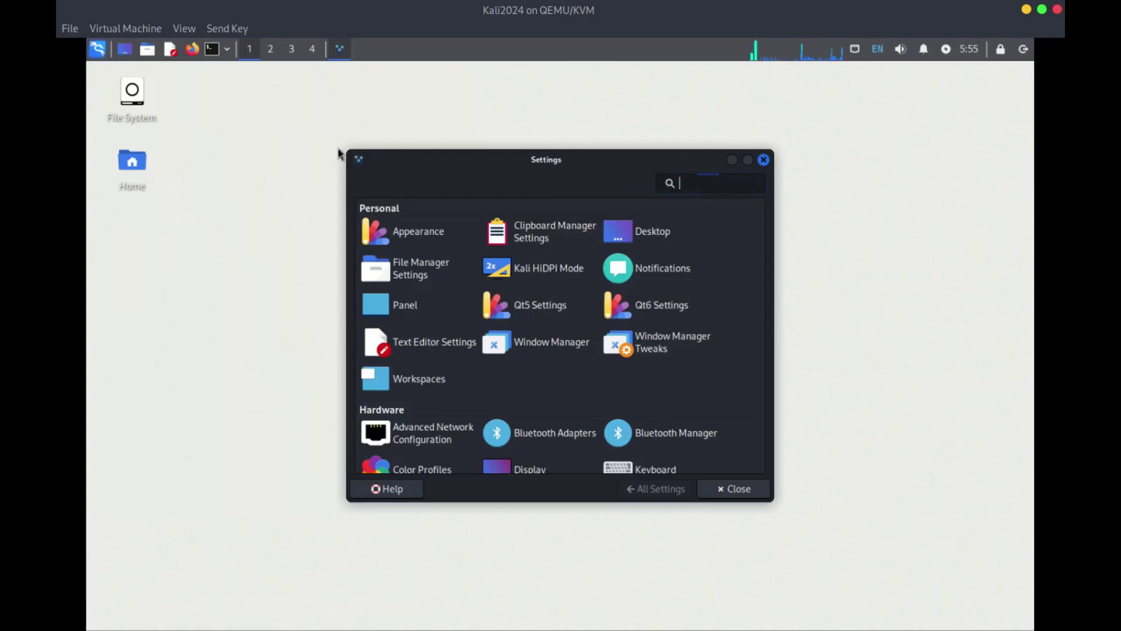
scroll(465, 351, "down", 1)
scroll(480, 374, "down", 2)
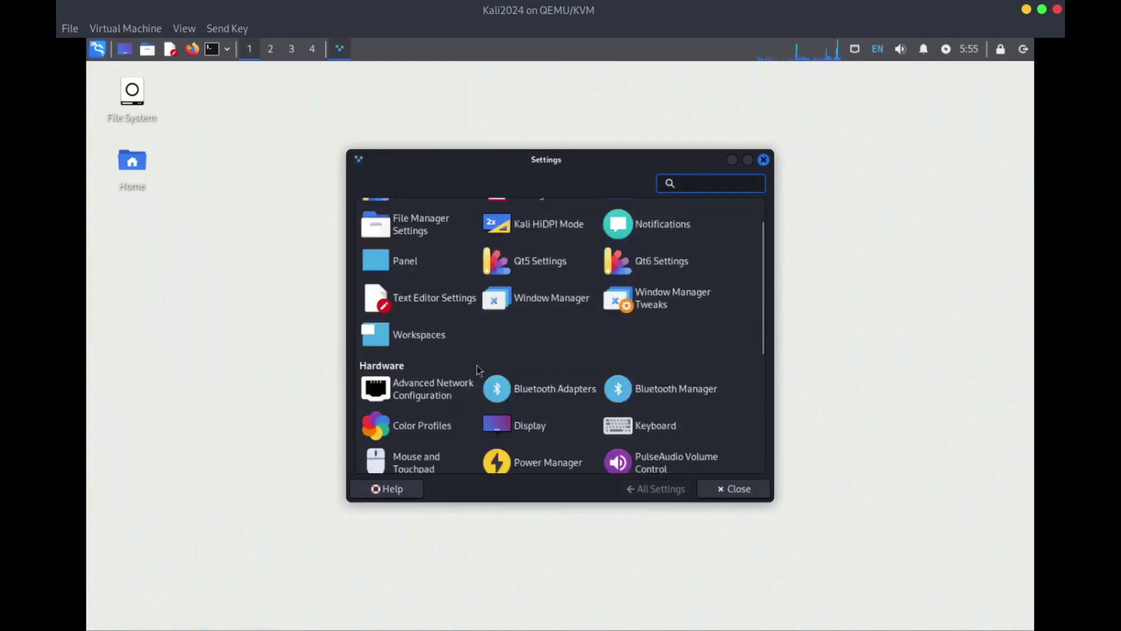
scroll(477, 365, "down", 2)
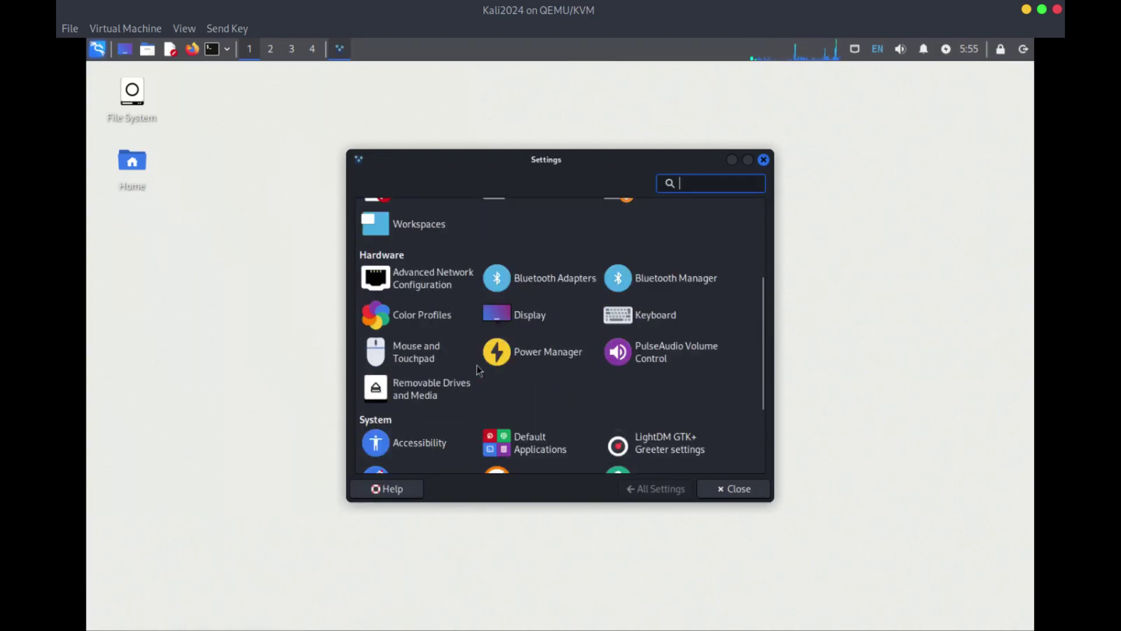
left_click(420, 388)
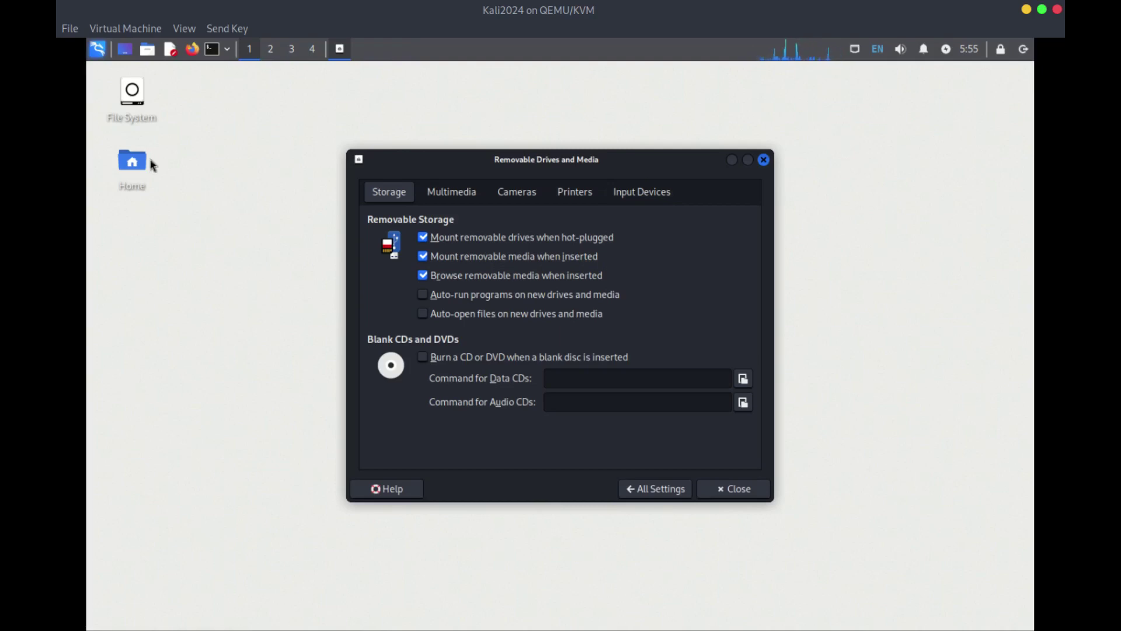
Reopen Kali's home folder in Thunar and reposition its window.
double_click(133, 162)
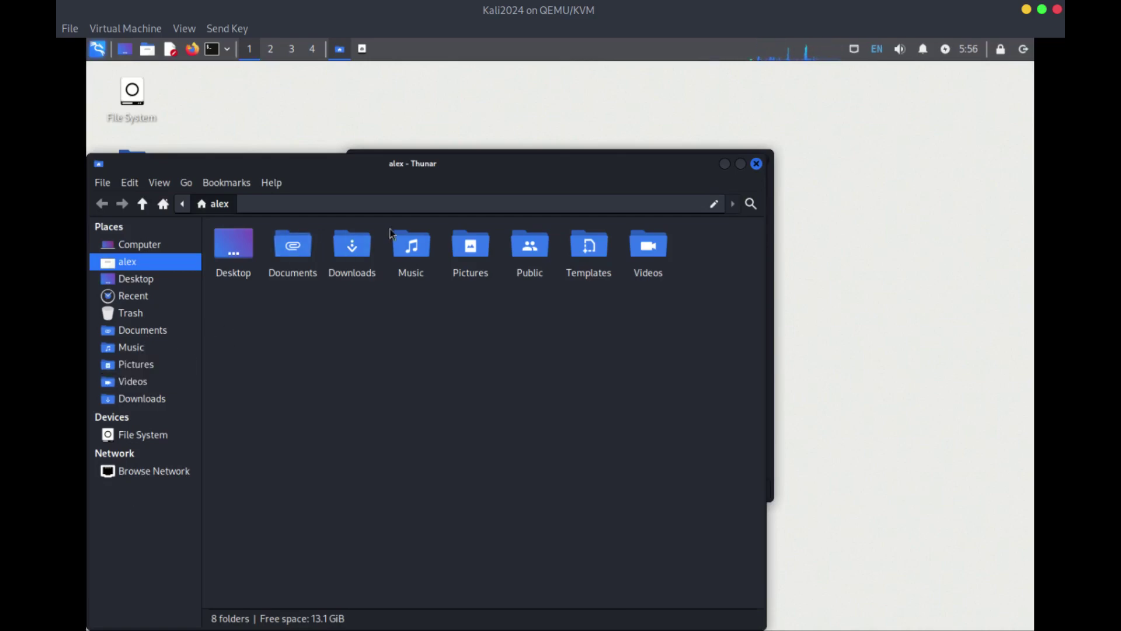
left_click_drag(409, 165, 466, 133)
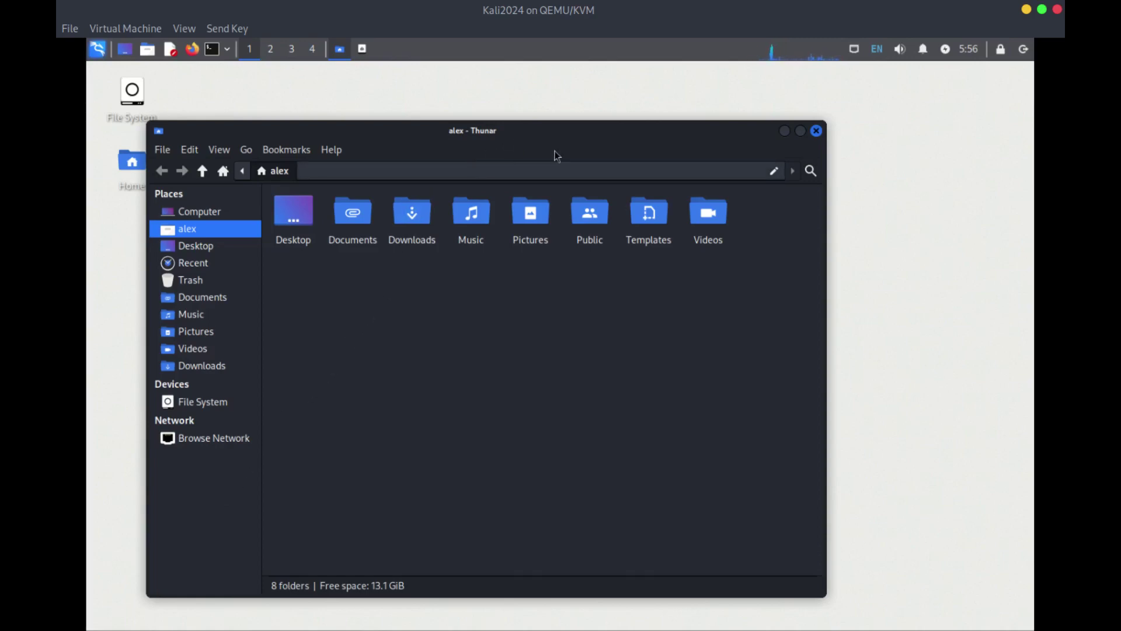
left_click_drag(568, 144, 545, 177)
Restore the VM window and switch between Caja and Thunar to compare their device lists.
key("super+Down")
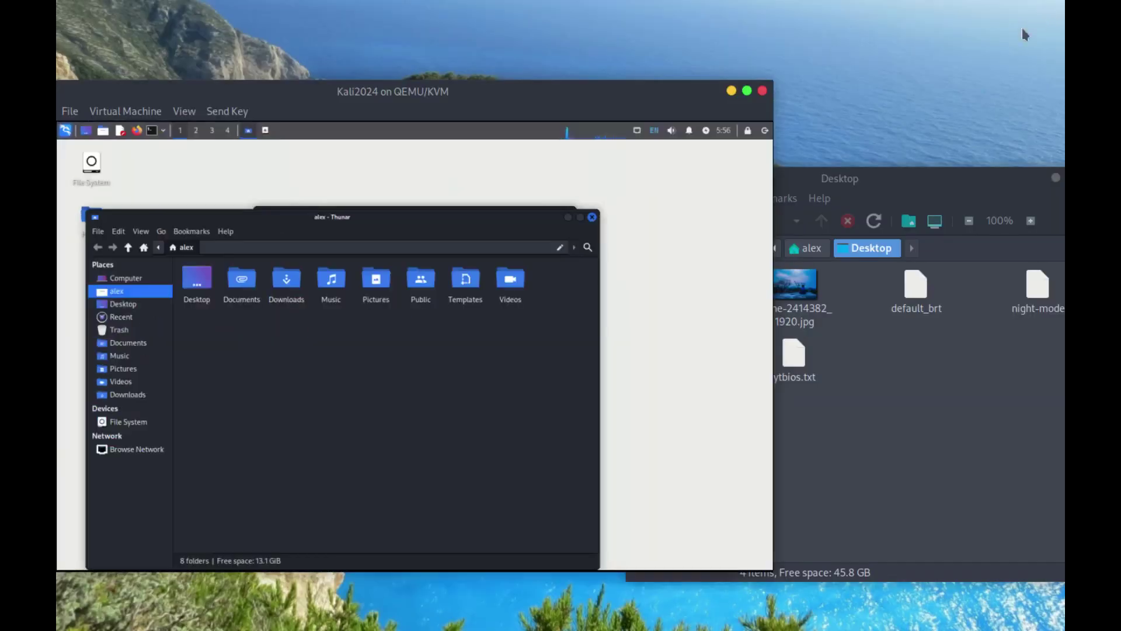
left_click(824, 406)
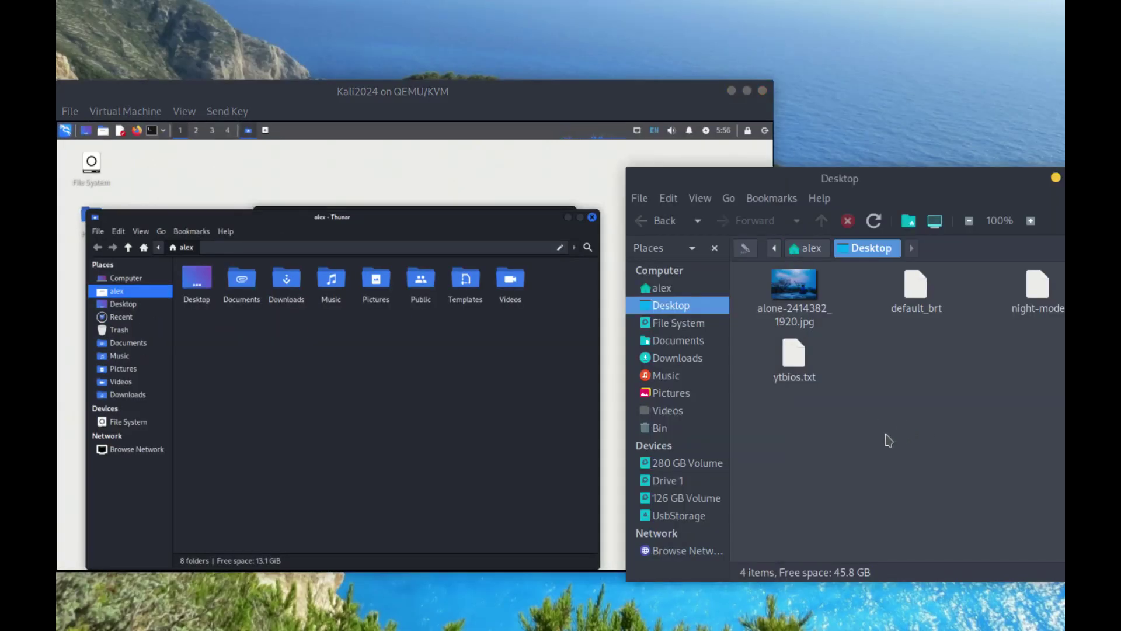
left_click(250, 377)
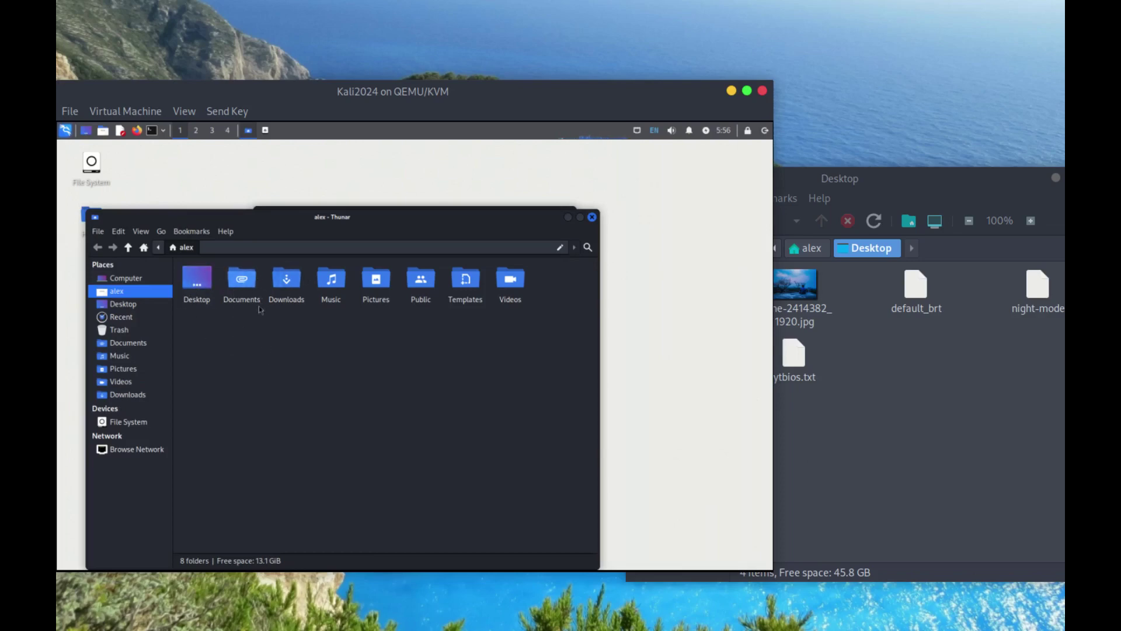
left_click(947, 427)
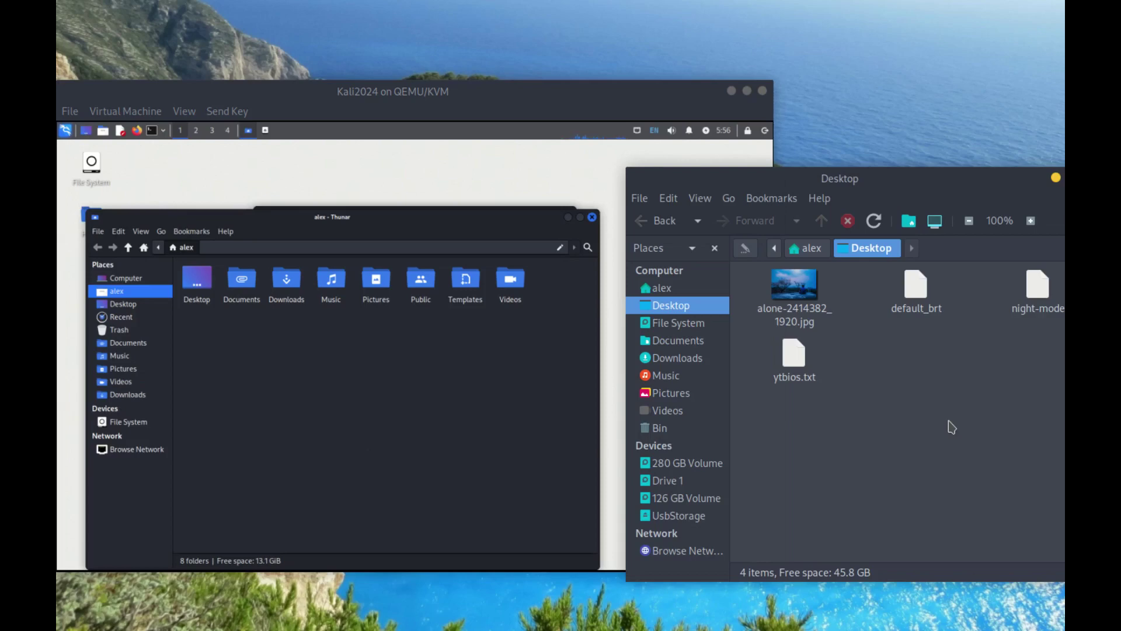